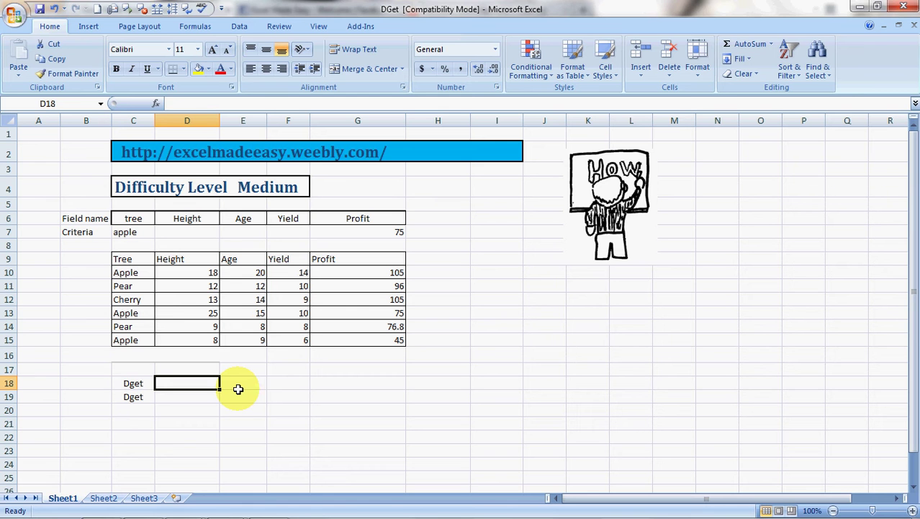
Begin a DGET formula in cell D18 by entering =dget
type("=dget")
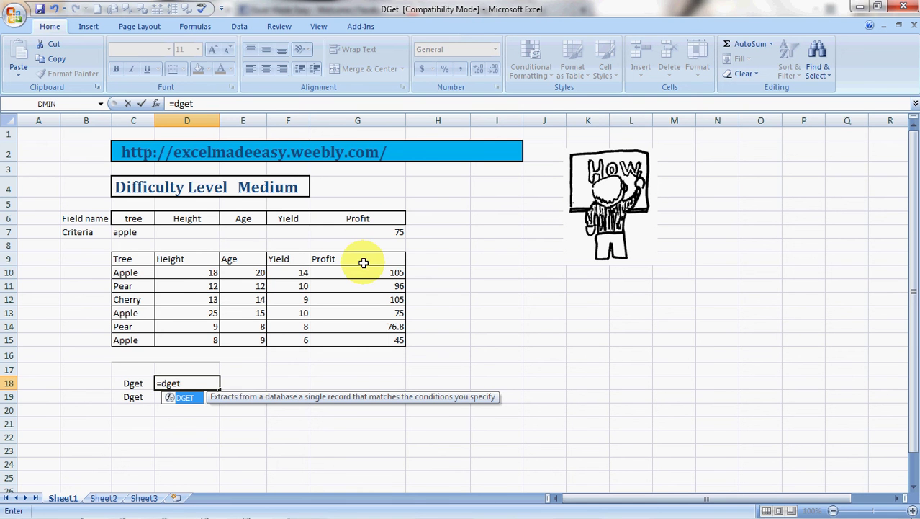
Complete D18 as =DGET(C9:G15,G9,C6:G7) so it returns 75
key("Tab")
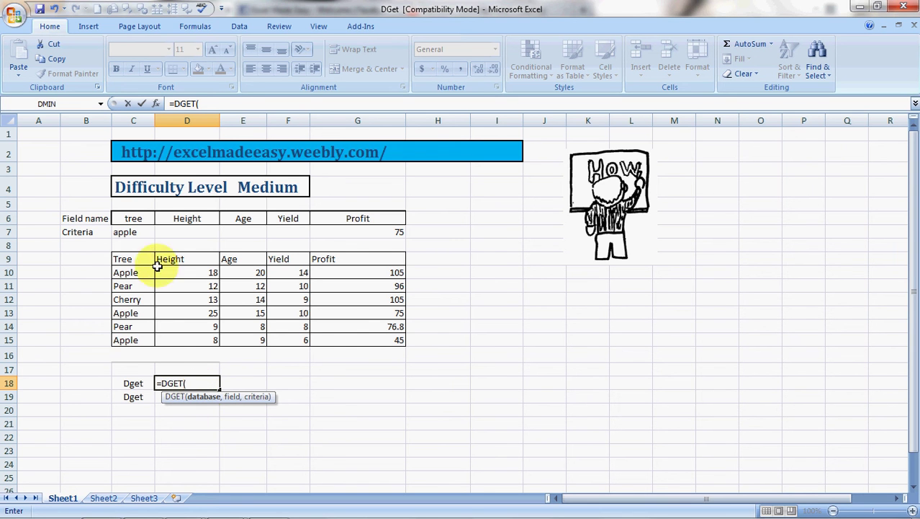
left_click(133, 259)
key("ctrl+shift+Down")
key("ctrl+shift+Right")
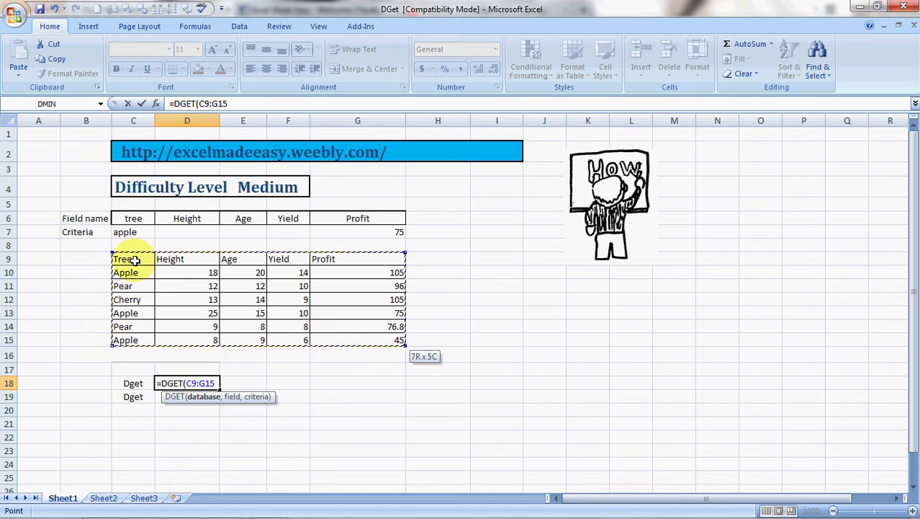
type(",")
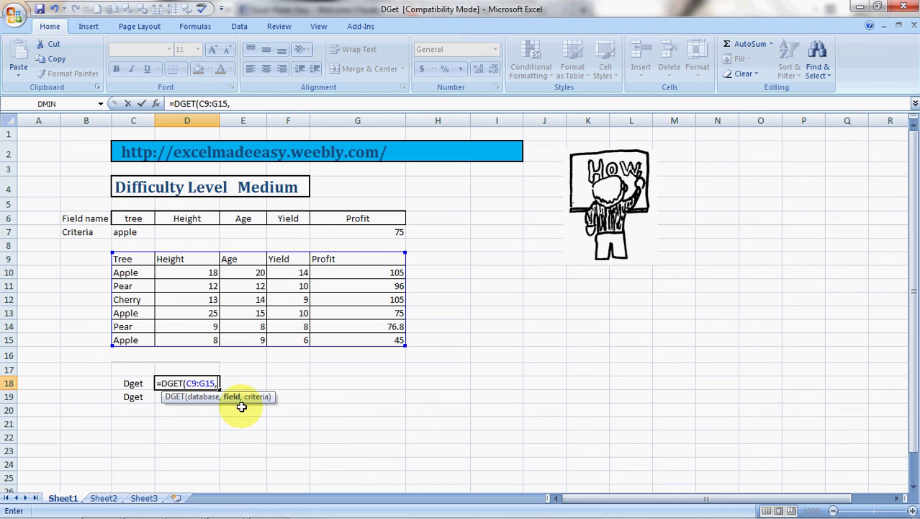
left_click(343, 259)
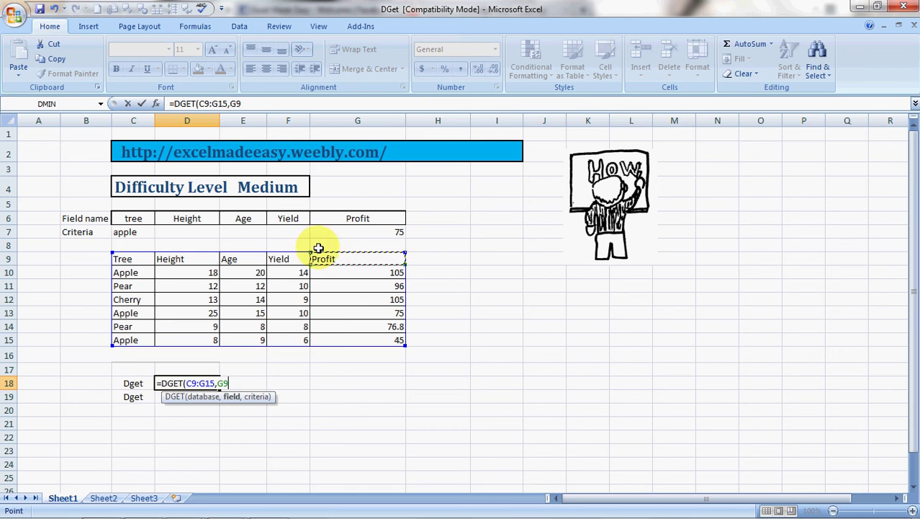
type(",")
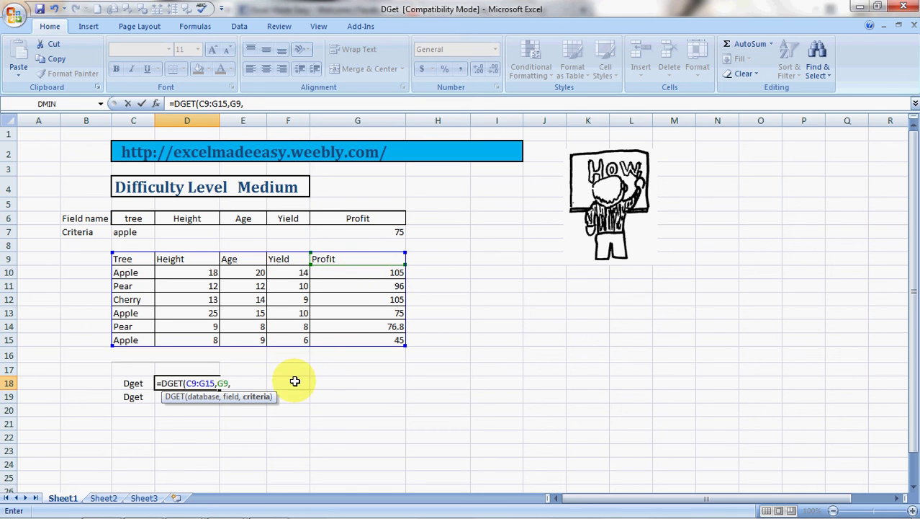
left_click(127, 221)
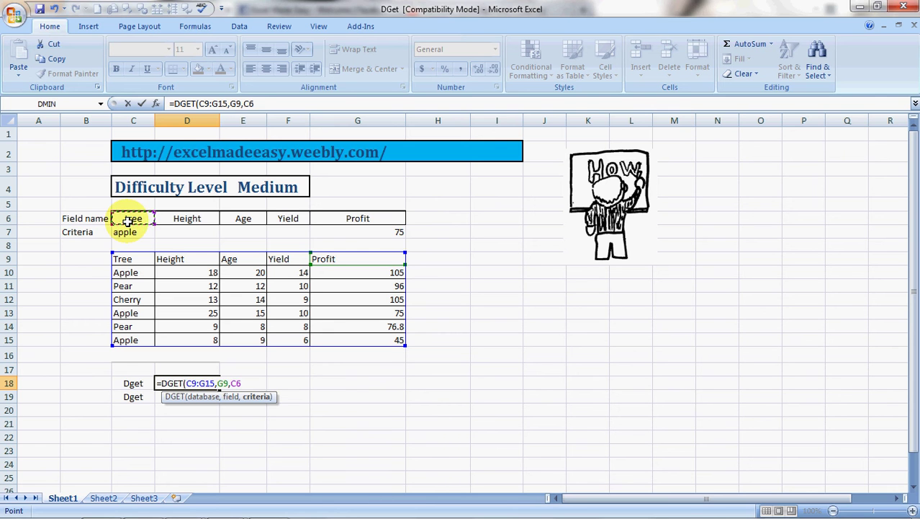
key("shift+Right")
key("shift+Right")
key("shift+Right")
key("shift+Right")
key("shift+Down")
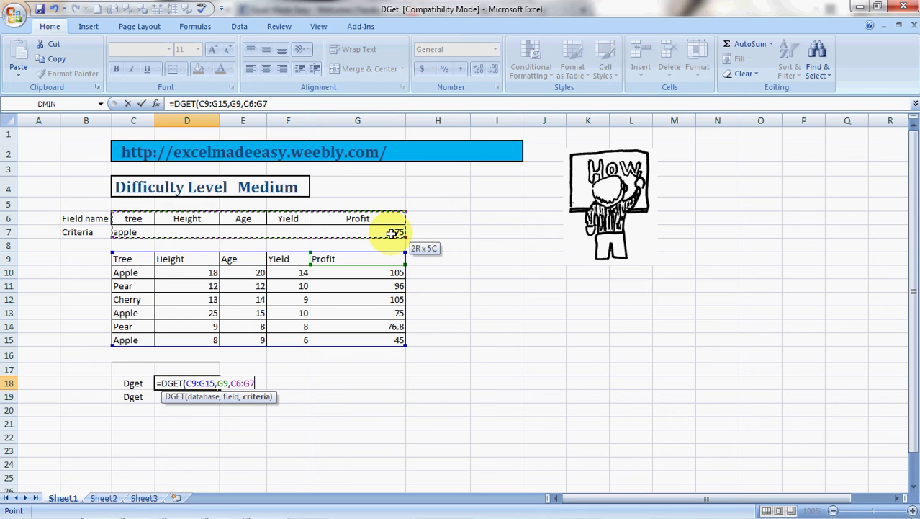
type(")")
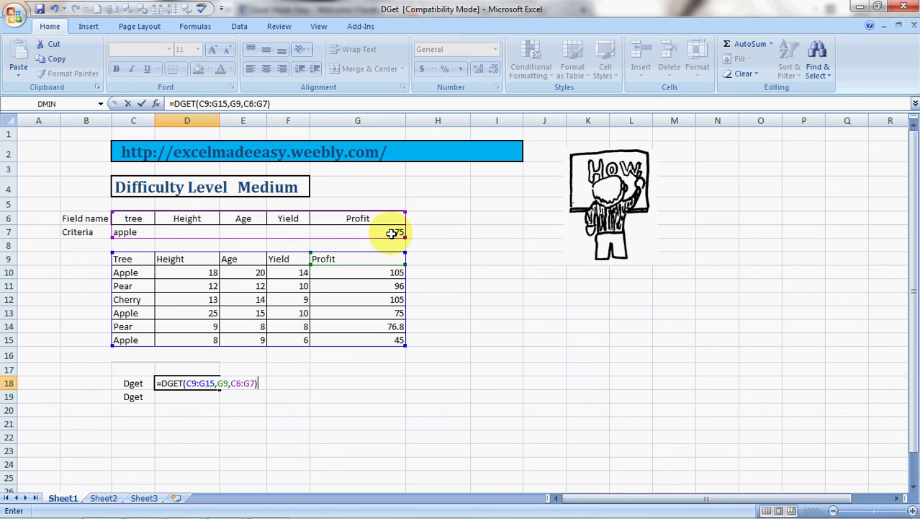
key("Return")
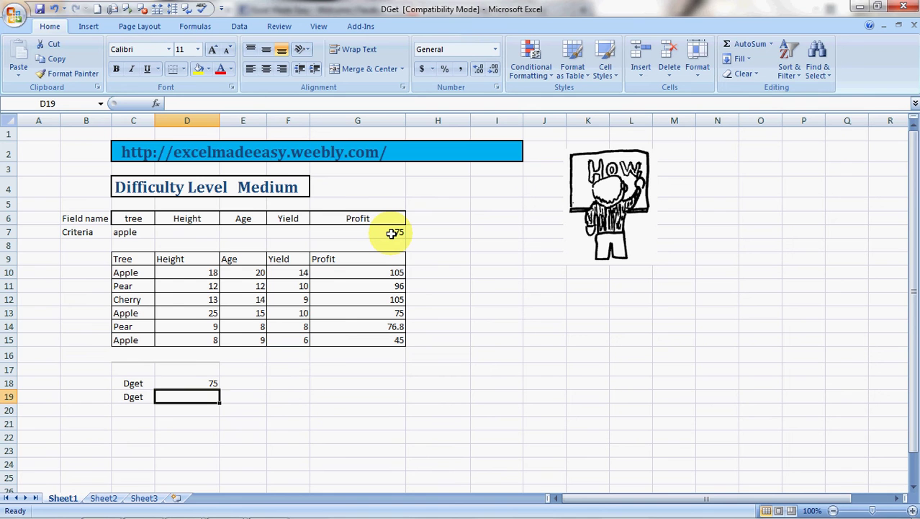
Change the criteria profit in G7 to 100, which makes D18 show #VALUE!
key("Up")
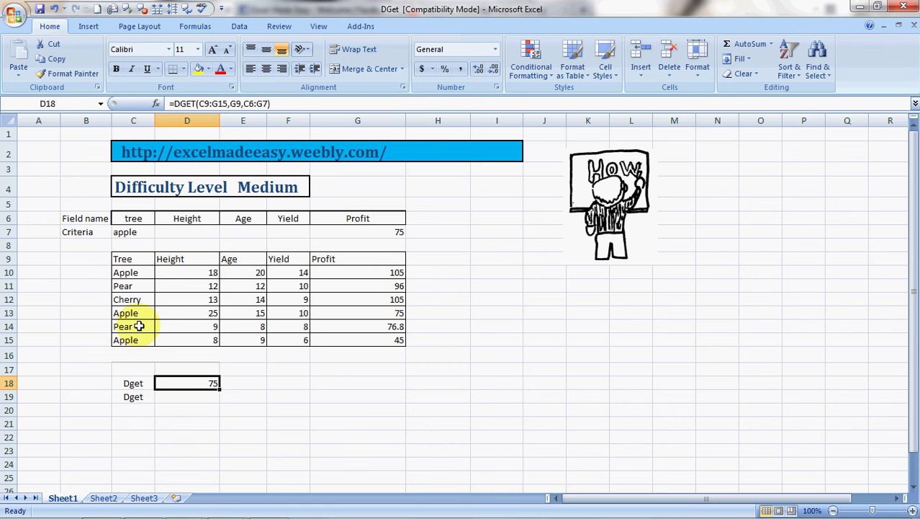
left_click(389, 317)
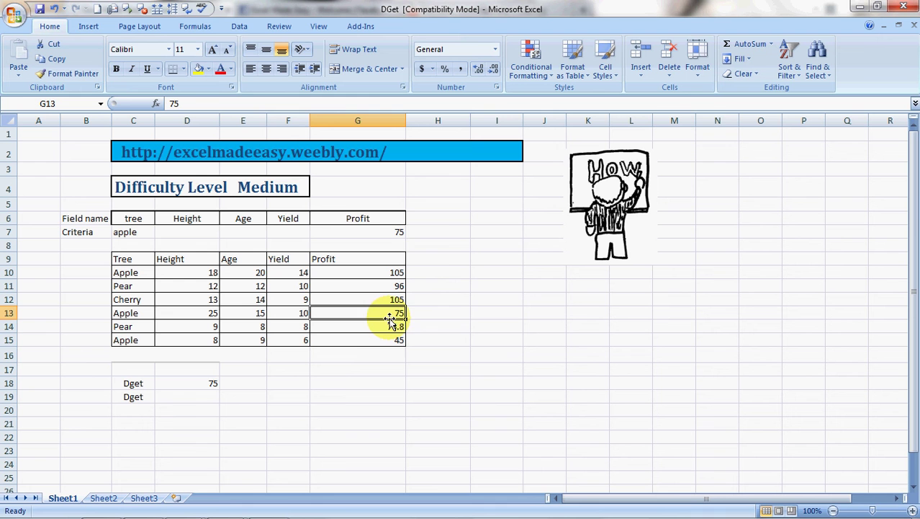
left_click(376, 227)
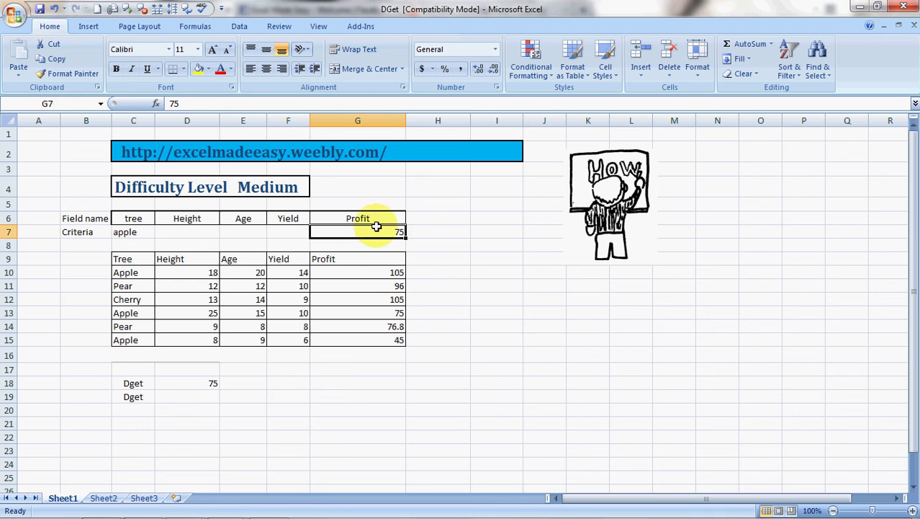
type("100")
key("Tab")
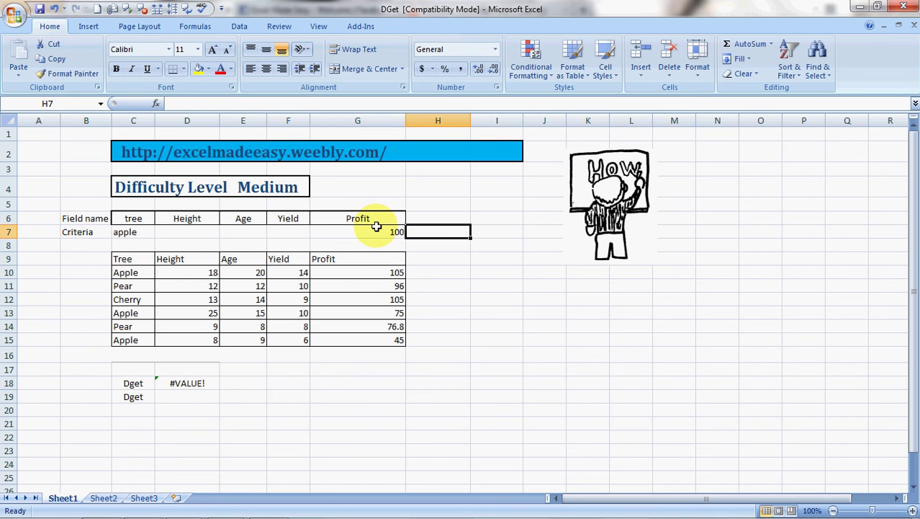
key("Down")
key("Down")
key("Down")
key("Down")
key("Down")
key("Down")
key("Down")
key("Down")
key("Down")
key("Left")
key("Left")
key("Left")
key("Left")
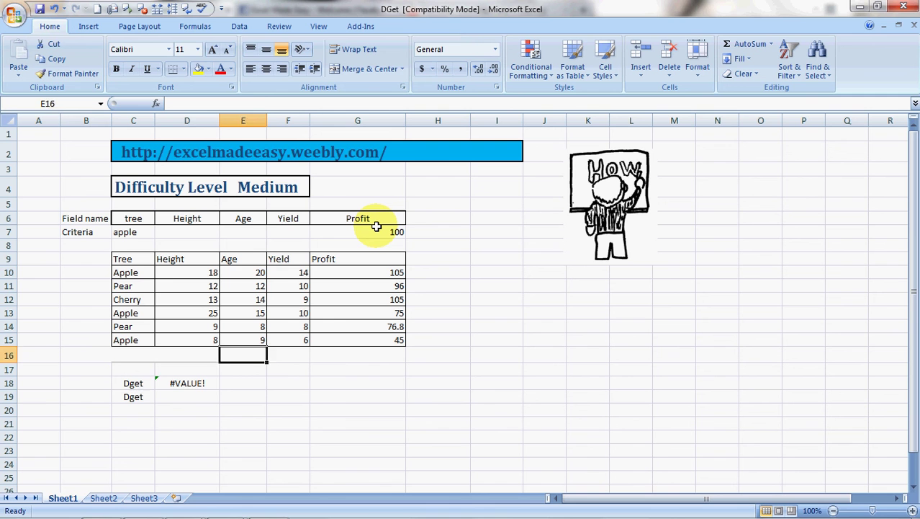
key("Down")
key("Up")
Restore the G7 criteria profit to 75 so D18 returns 75 again
key("Right")
key("Right")
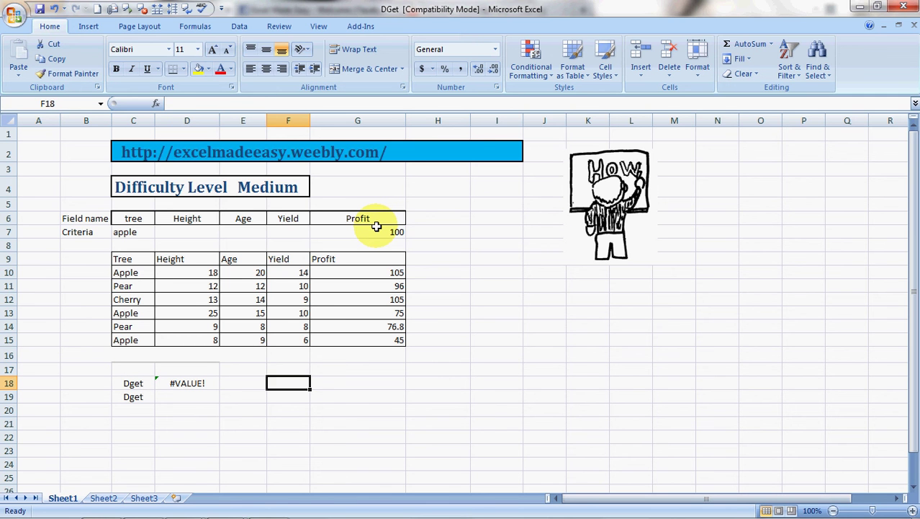
key("Up")
key("Up")
key("Up")
key("Up")
key("Up")
key("Up")
key("Up")
key("Up")
key("Up")
key("Up")
key("Up")
key("Right")
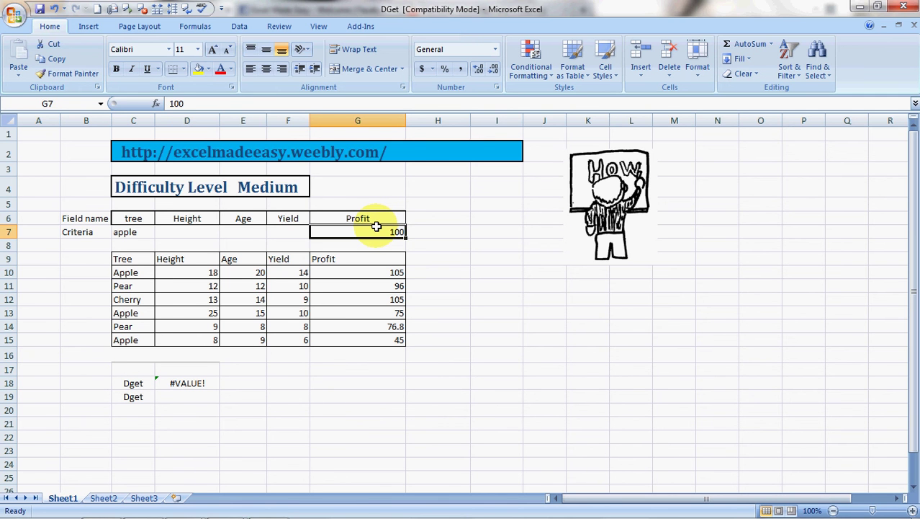
type("75")
key("Right")
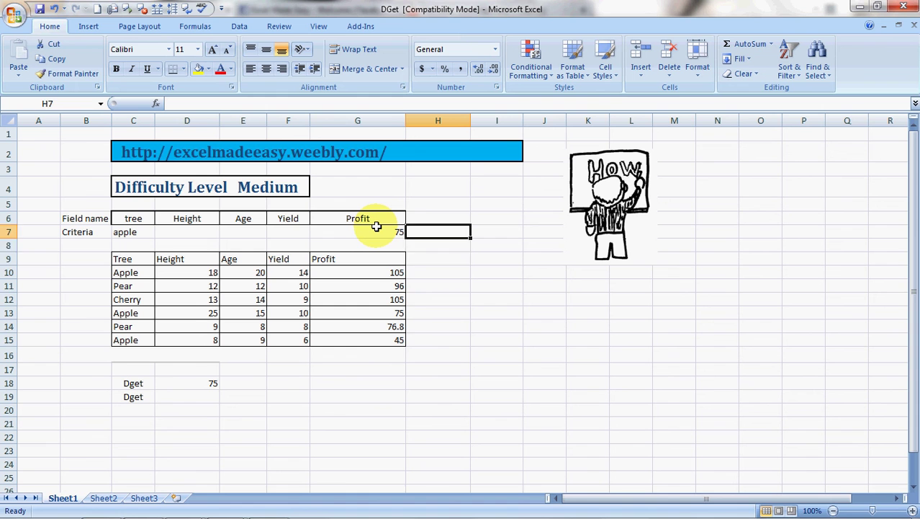
key("Down")
key("Down")
key("Down")
key("Down")
key("Down")
key("Down")
key("Down")
key("Down")
key("Down")
key("Down")
key("Down")
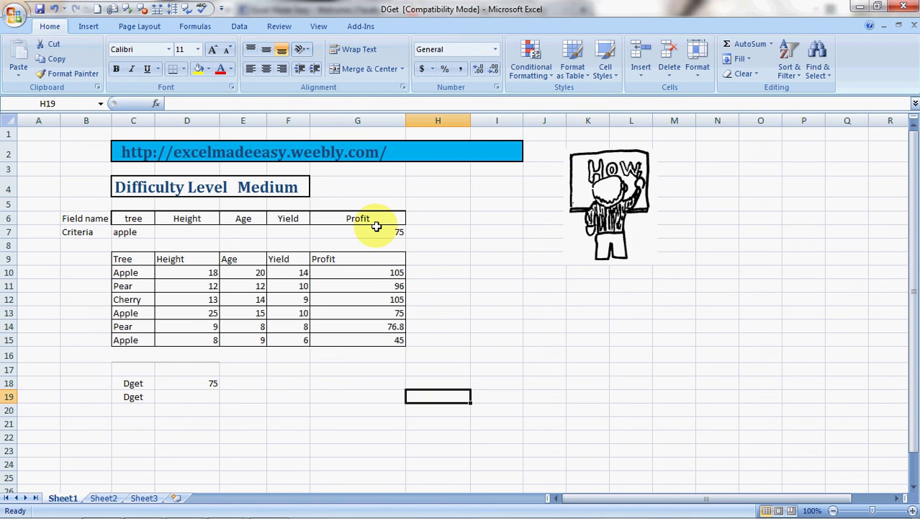
key("Left")
key("Left")
key("Left")
key("Left")
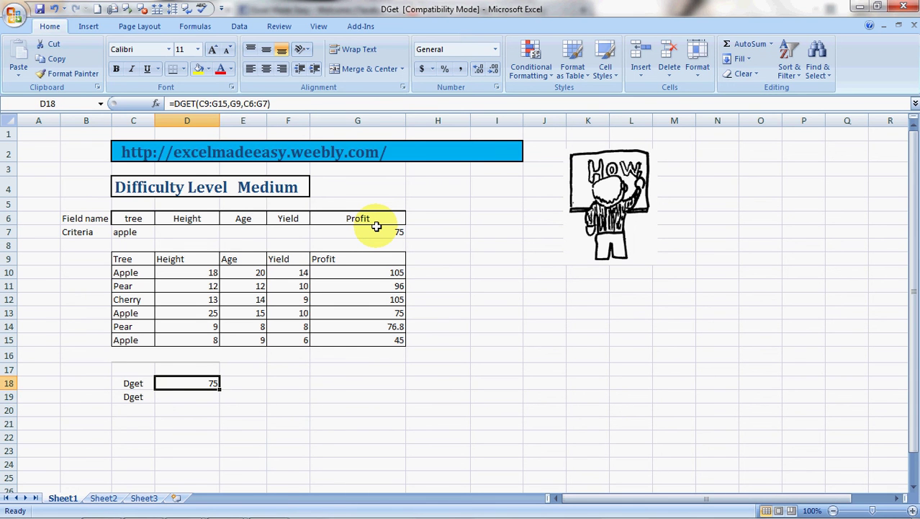
key("Down")
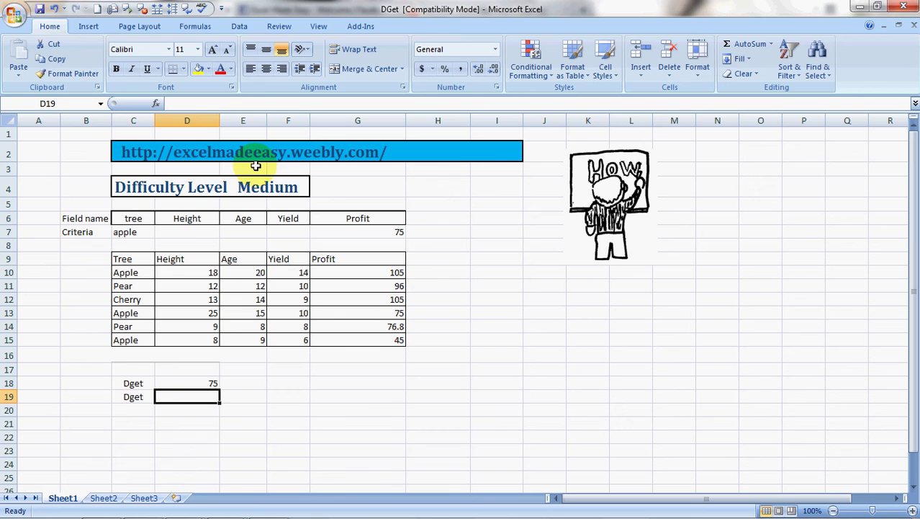
Search for and select DGET in the Insert Function dialog for D19
left_click(195, 26)
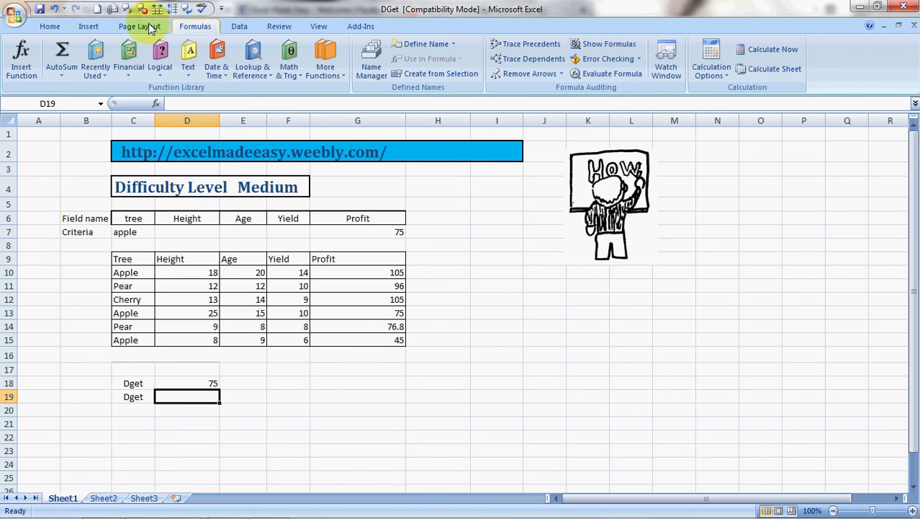
left_click(21, 58)
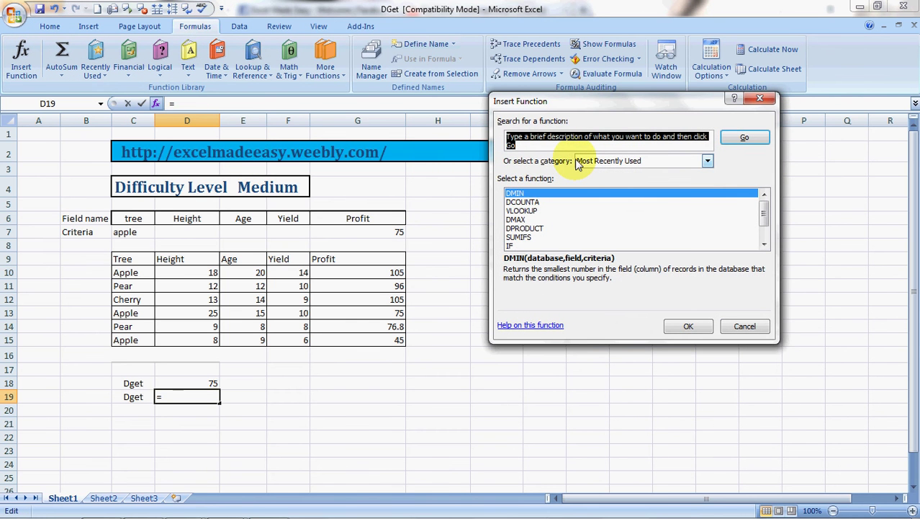
type("dget")
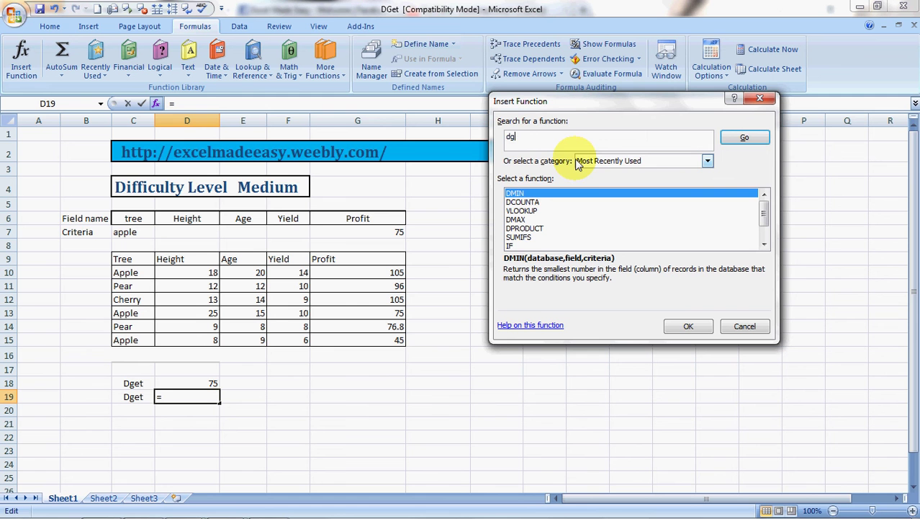
left_click(745, 138)
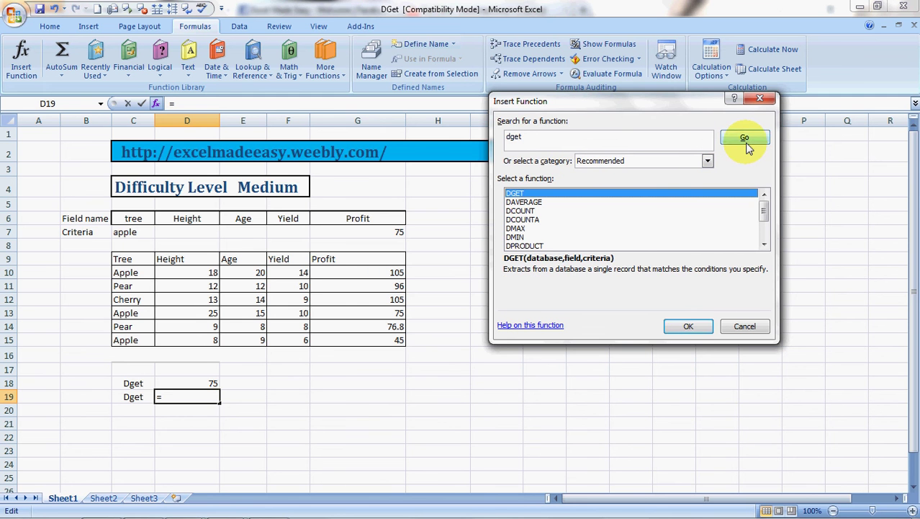
left_click(685, 327)
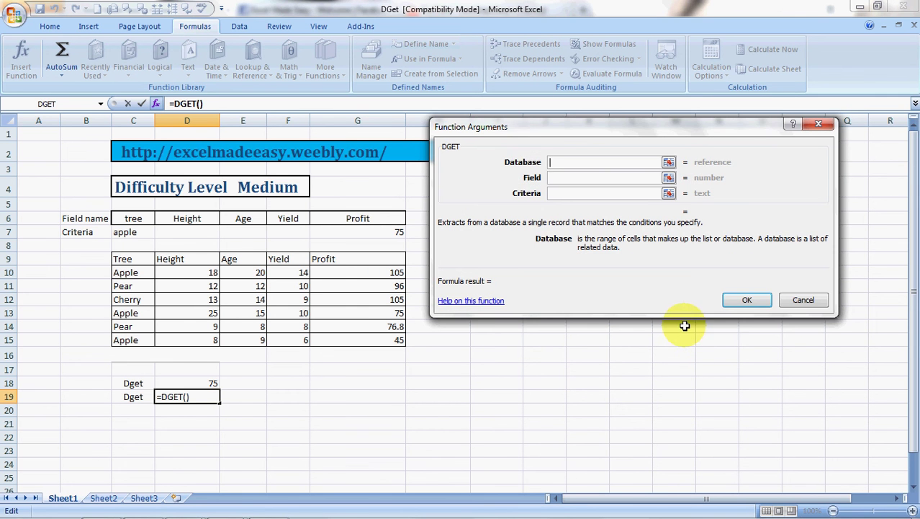
Set Database C9:G15, Field G9 and Criteria C6:G7, then confirm the formula
left_click(141, 258)
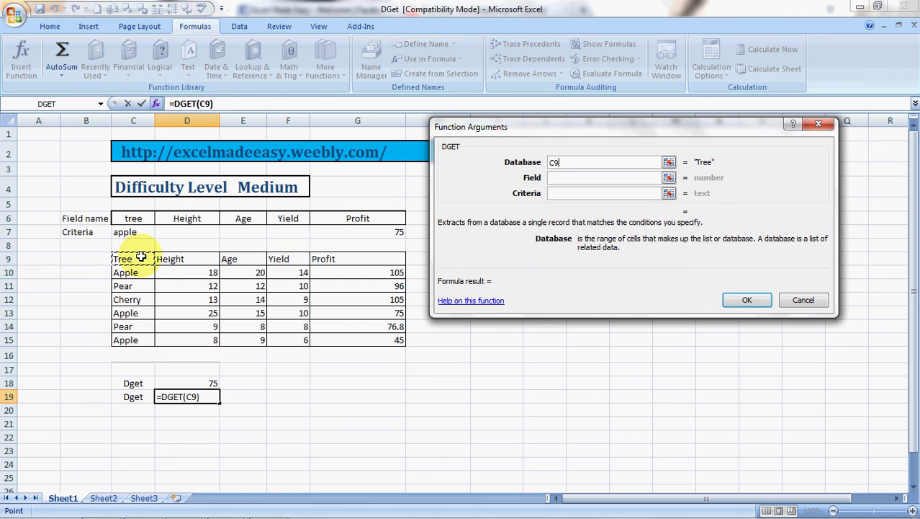
key("ctrl+shift+Right")
key("ctrl+shift+Down")
key("Tab")
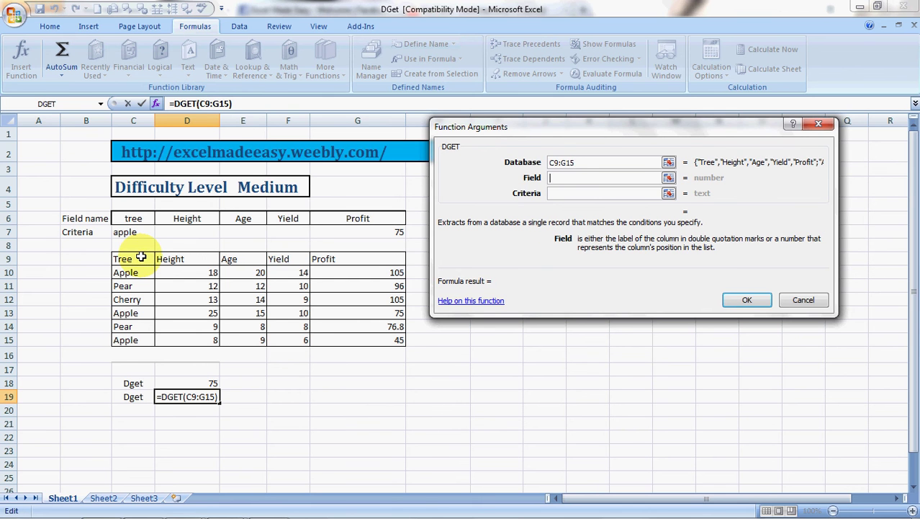
left_click(372, 257)
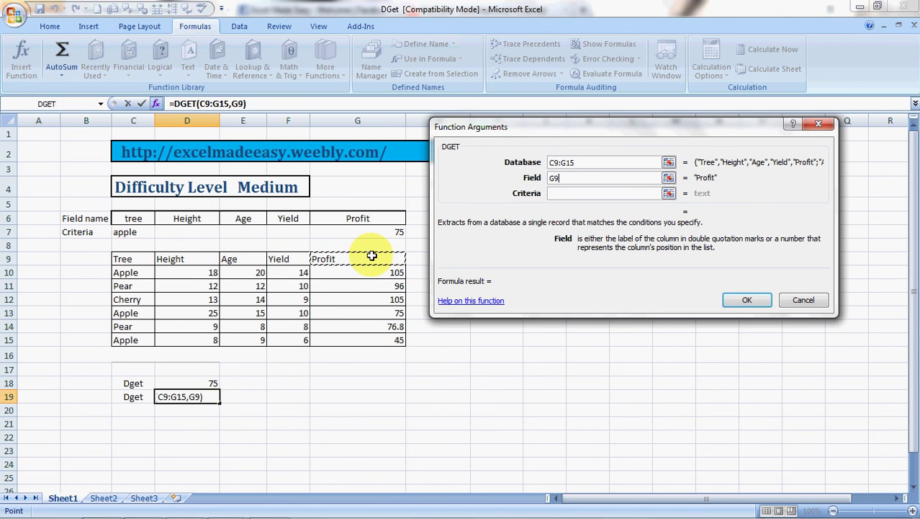
left_click(568, 193)
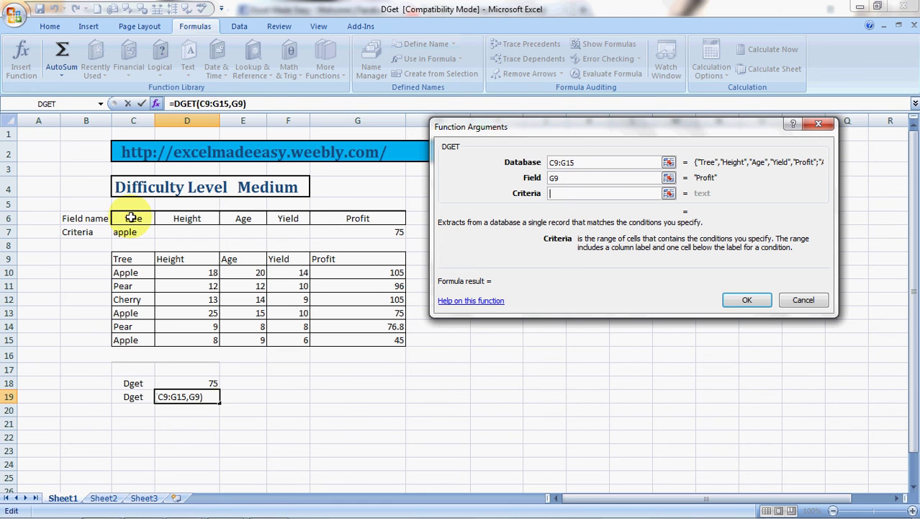
left_click_drag(129, 218, 360, 231)
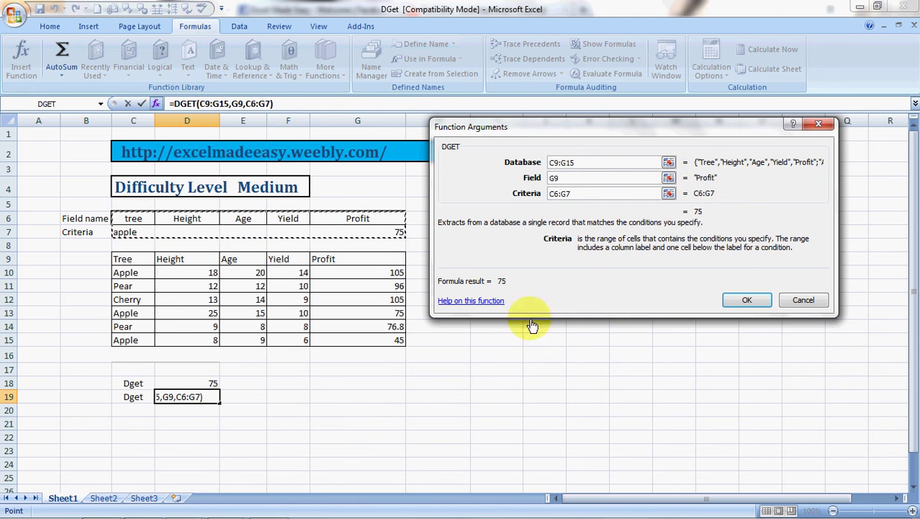
left_click(742, 300)
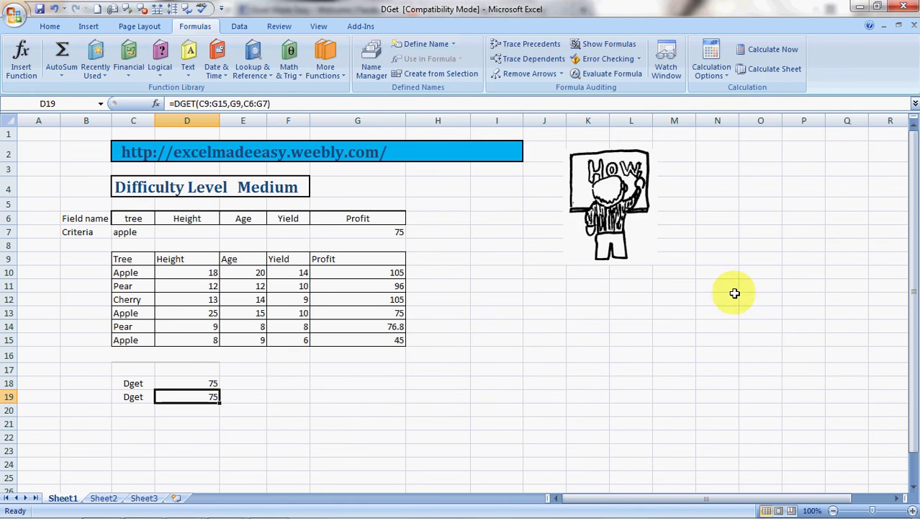
Follow the excelmadeeasy.weebly.com banner link to open the site in Firefox
left_click(534, 388)
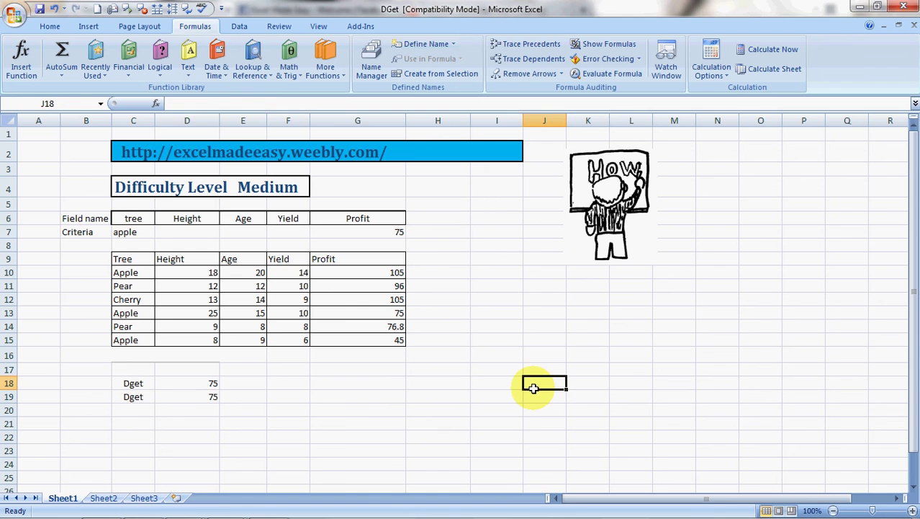
left_click(331, 152)
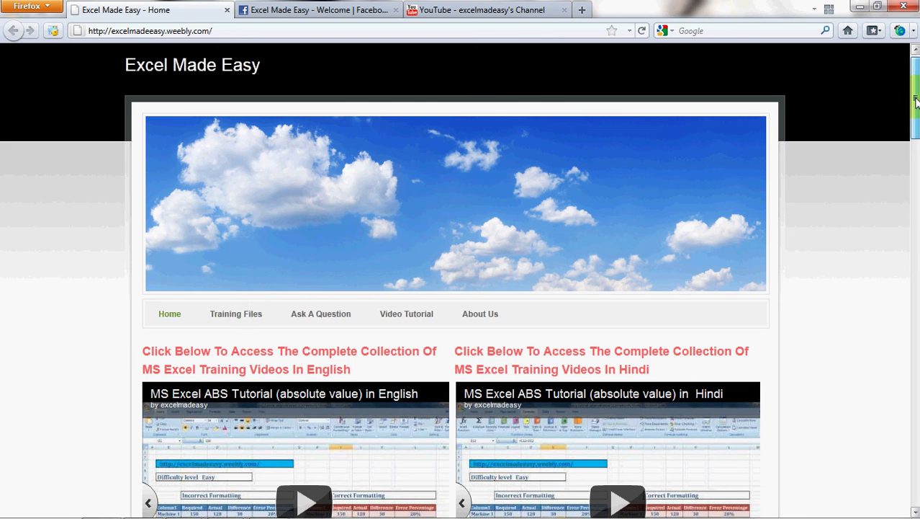
Scroll the home page to 'Lets Learn Excel', then view the Excel Made Easy Facebook page
left_click_drag(916, 101, 916, 180)
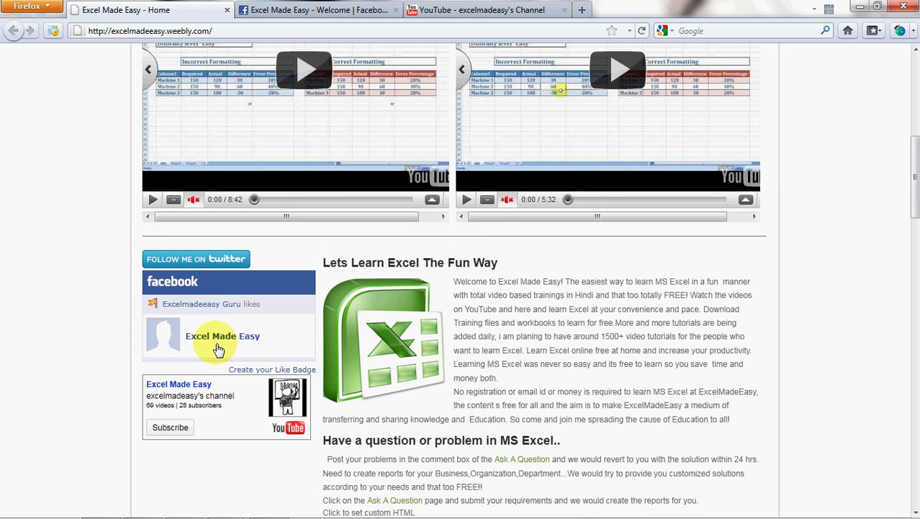
left_click(328, 10)
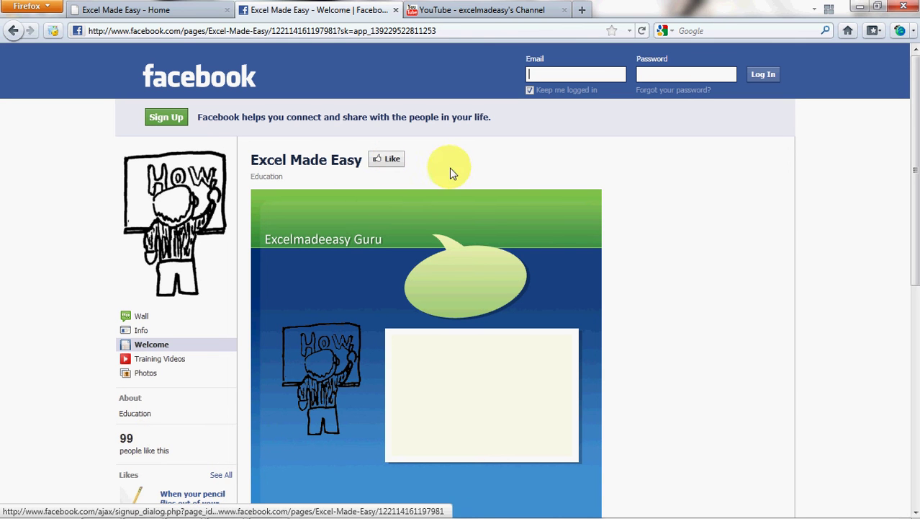
Switch to the excelmadeeasy YouTube channel tab in Firefox
left_click(462, 11)
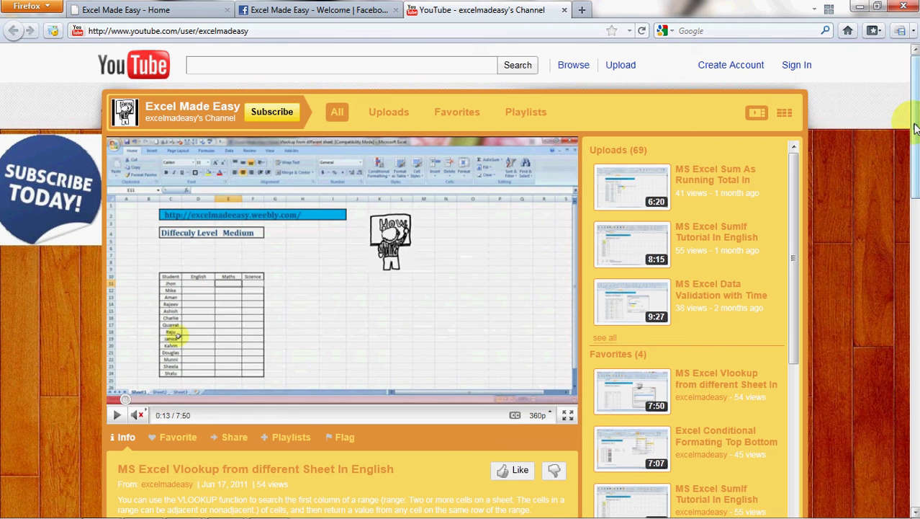
Scroll down to the channel's profile and comments, then back to the top
scroll(916, 175, "down", 1)
scroll(916, 174, "down", 5)
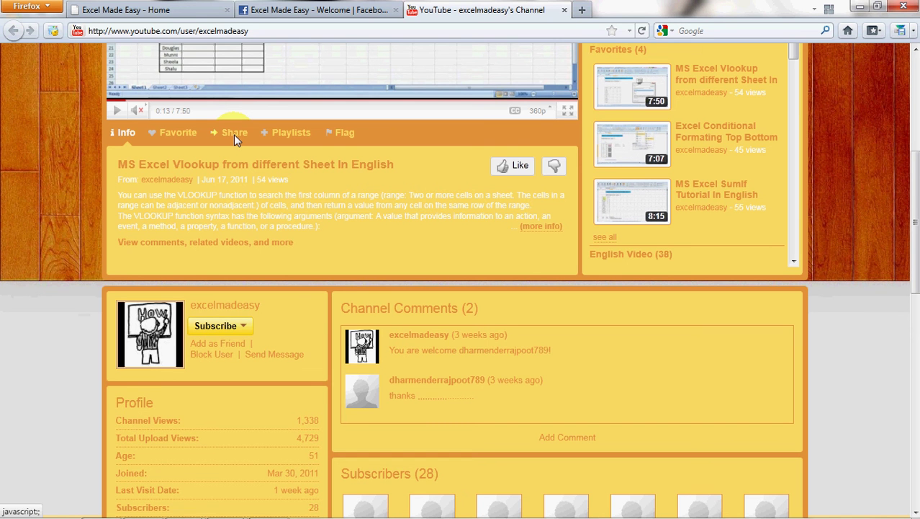
left_click_drag(915, 216, 916, 76)
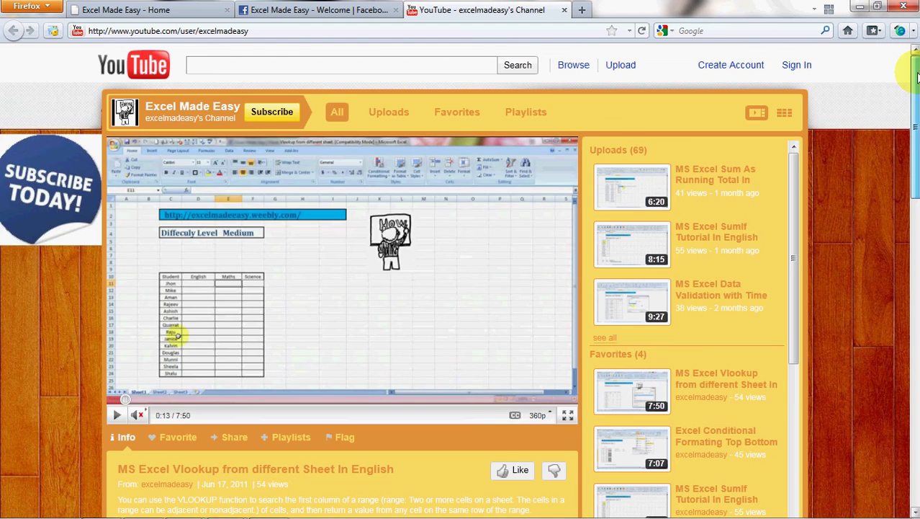